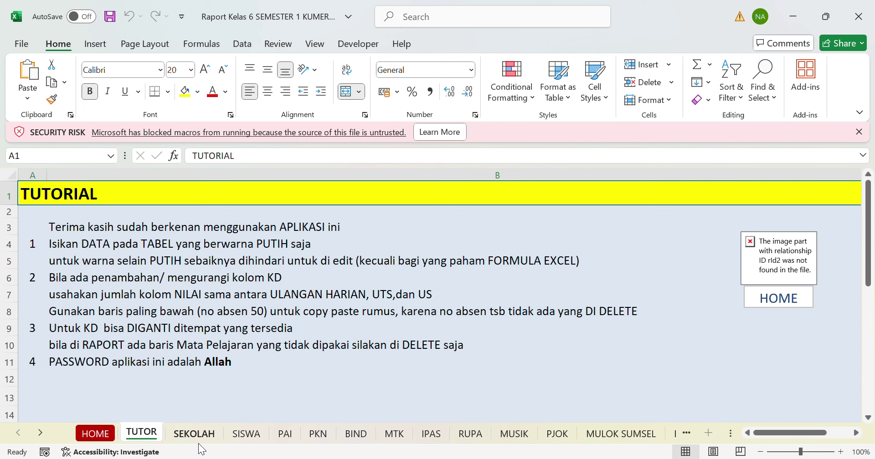
# Review the school and teacher identity fields on the SEKOLAH sheet and the student data on the SISWA sheet.
pyautogui.click(210, 436)
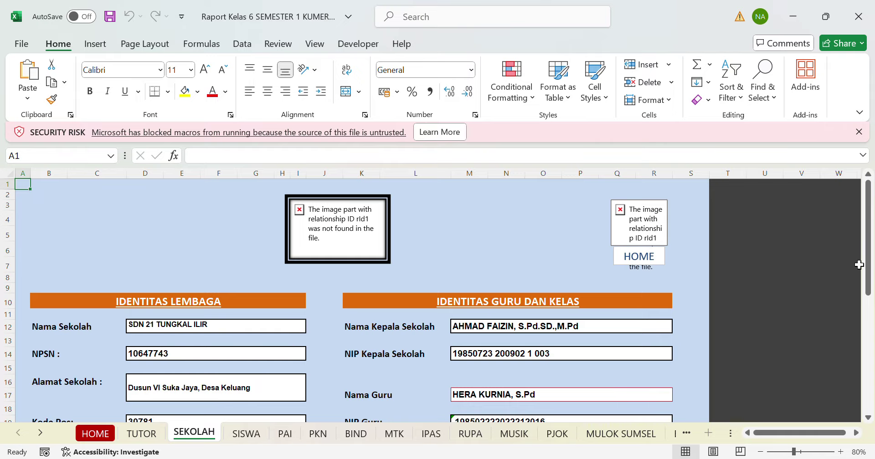
pyautogui.scroll(-2, 871, 273)
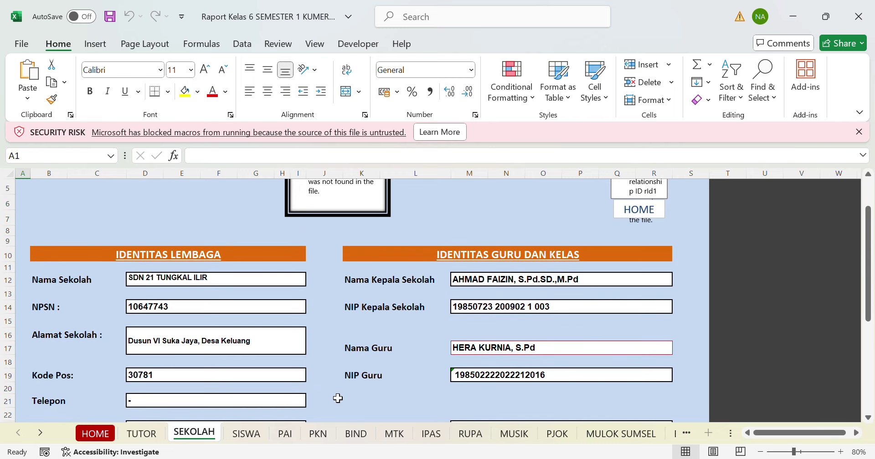
pyautogui.click(464, 310)
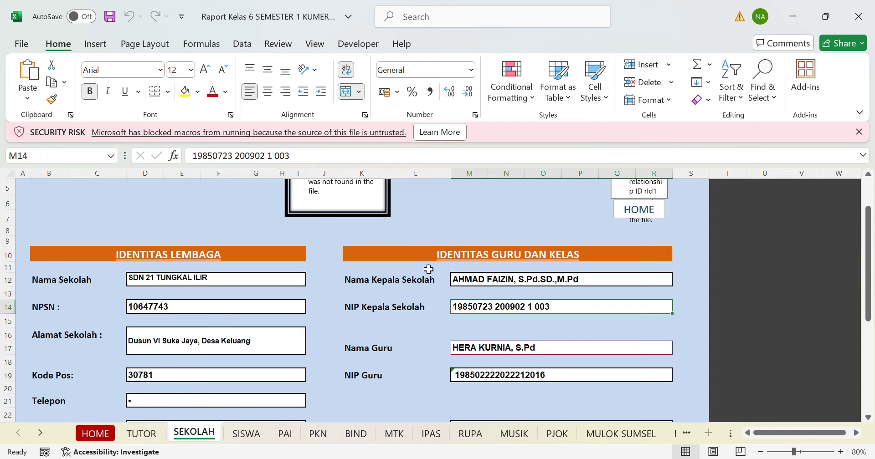
pyautogui.click(515, 382)
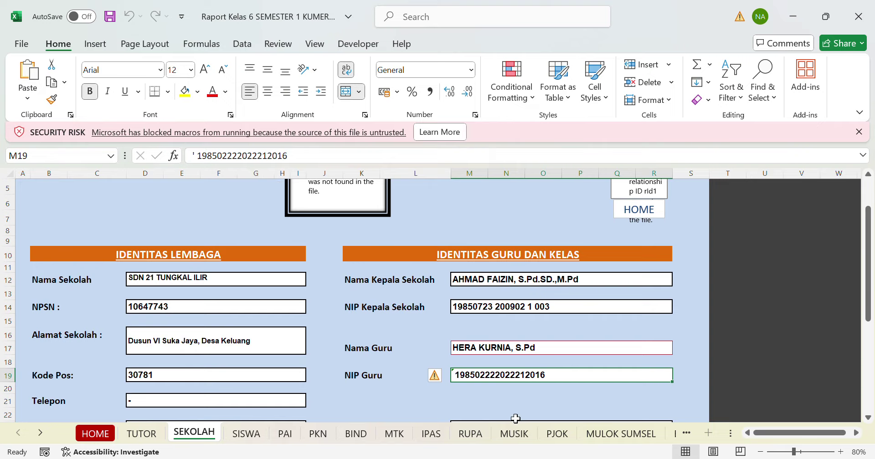
pyautogui.click(240, 438)
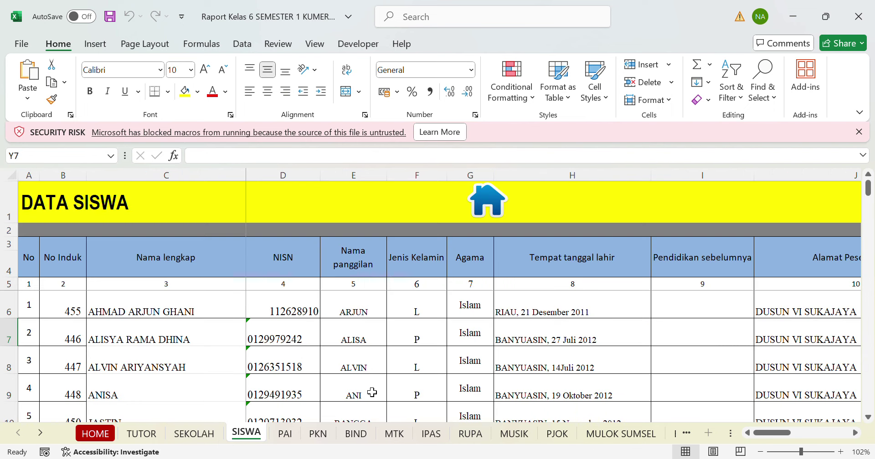
# Read the daily test material descriptions in D5 through H5 on the PAI sheet.
pyautogui.click(286, 437)
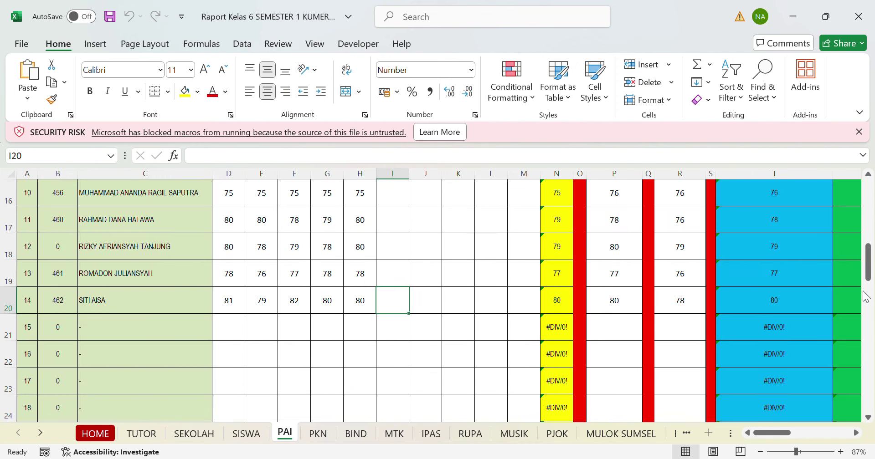
pyautogui.moveTo(871, 279); pyautogui.dragTo(870, 214)
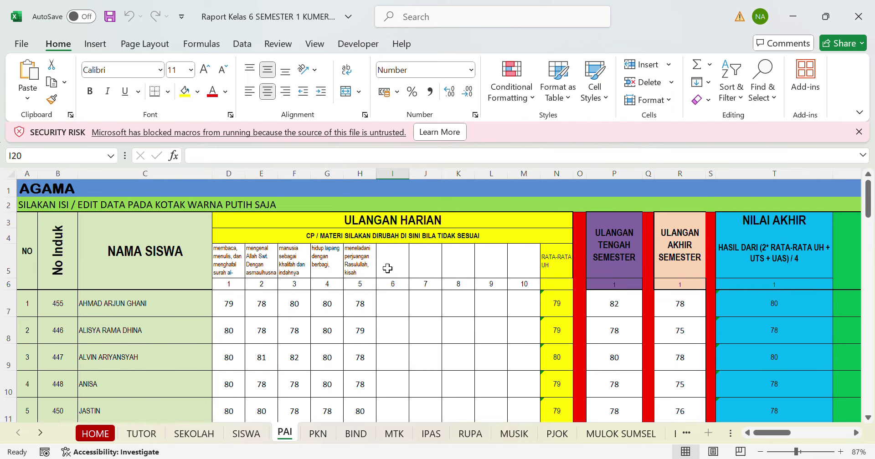
pyautogui.click(240, 267)
pyautogui.click(261, 267)
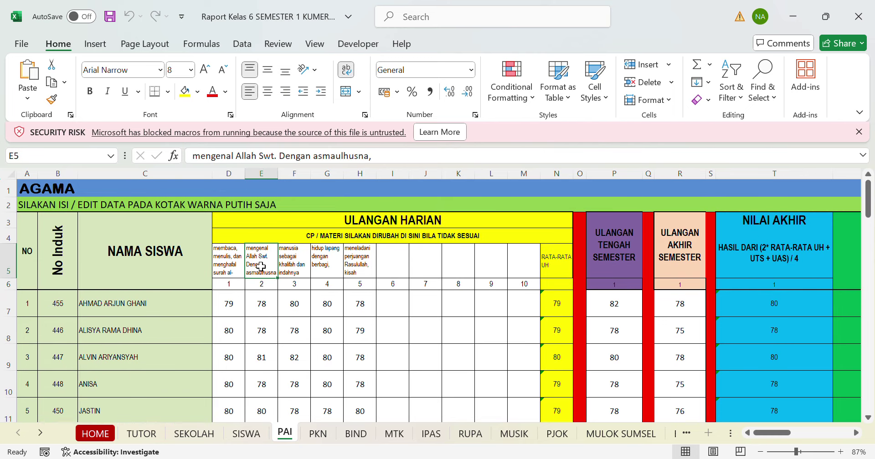
pyautogui.click(293, 268)
pyautogui.click(332, 270)
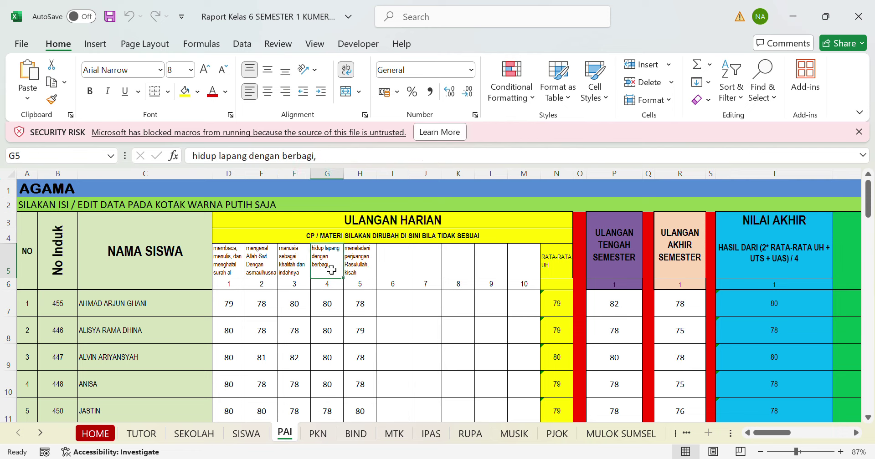
pyautogui.click(356, 272)
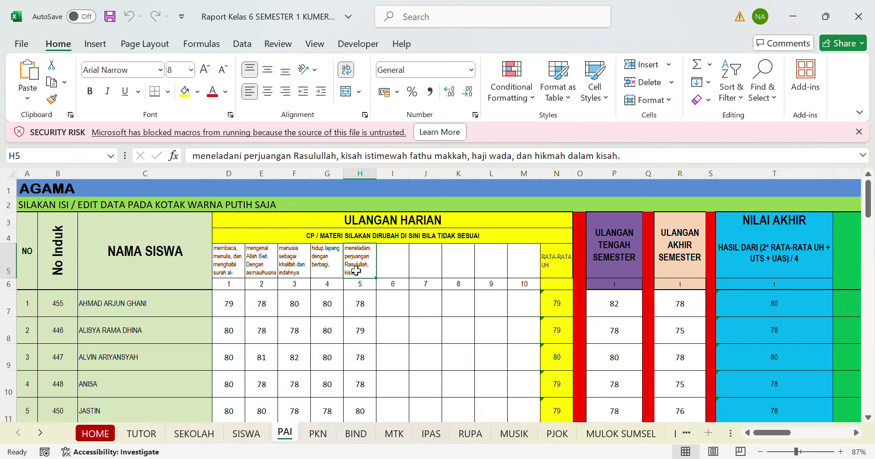
# Open the material descriptions in D5 and F5 of the PAI sheet for editing, checking E5 in between.
pyautogui.click(236, 264)
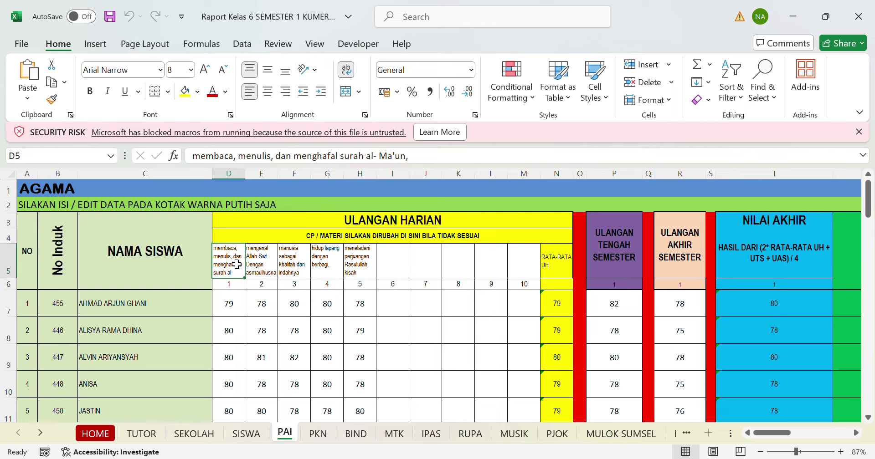
pyautogui.click(436, 162)
pyautogui.moveTo(436, 165); pyautogui.dragTo(214, 164)
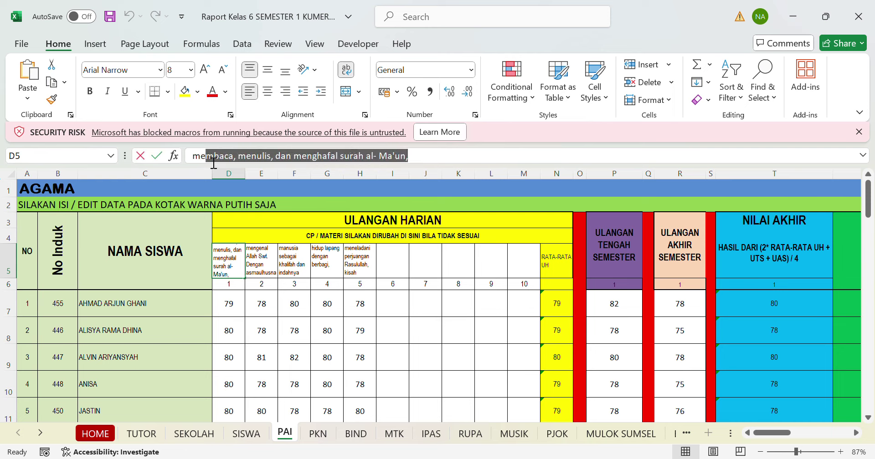
pyautogui.click(260, 268)
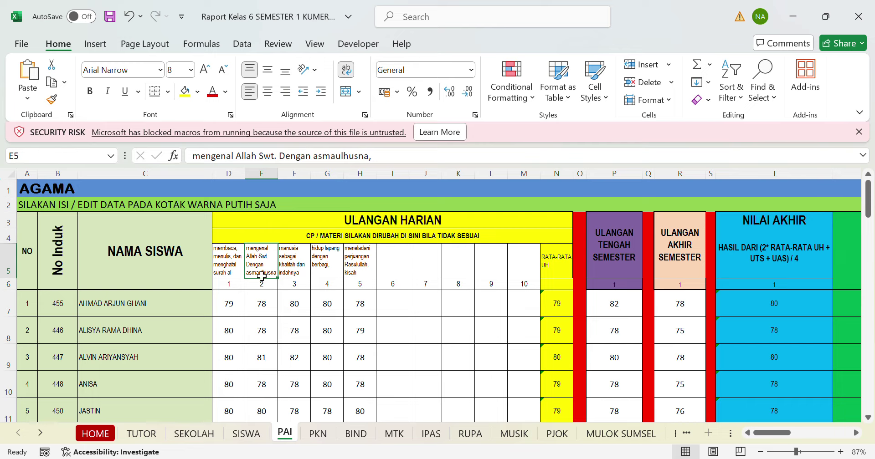
pyautogui.click(291, 267)
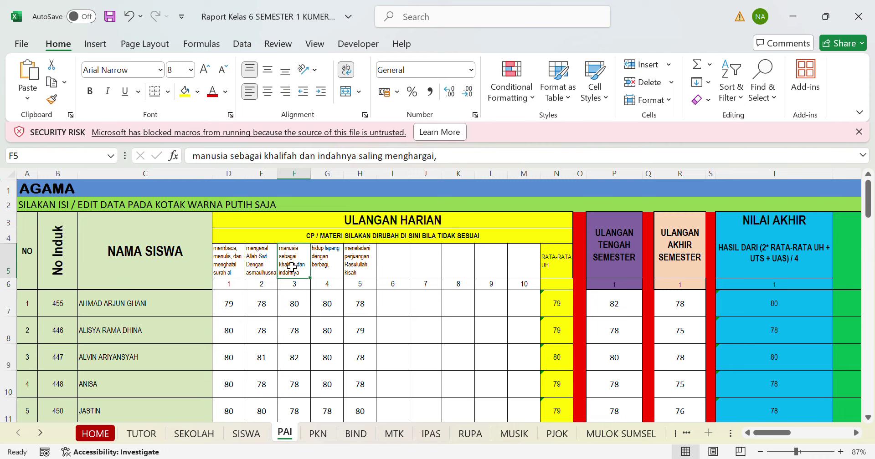
pyautogui.click(455, 167)
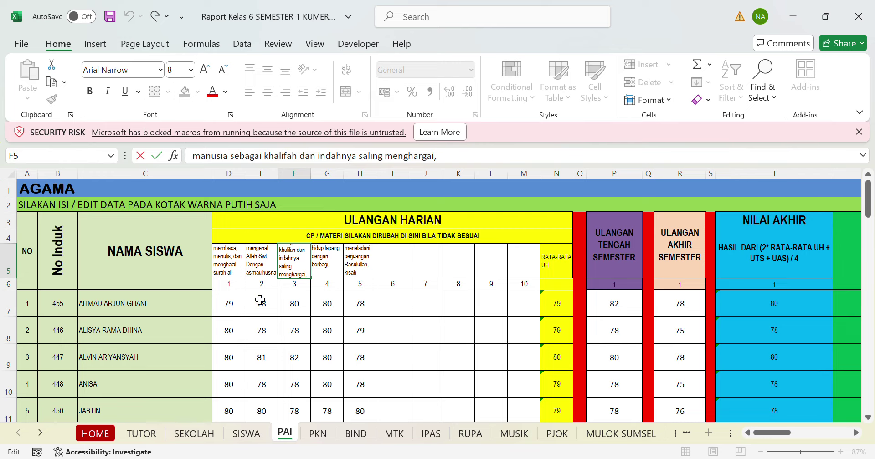
# Check the first student's daily test, midterm and final exam scores in row 7 of the PAI sheet.
pyautogui.click(239, 310)
pyautogui.click(262, 307)
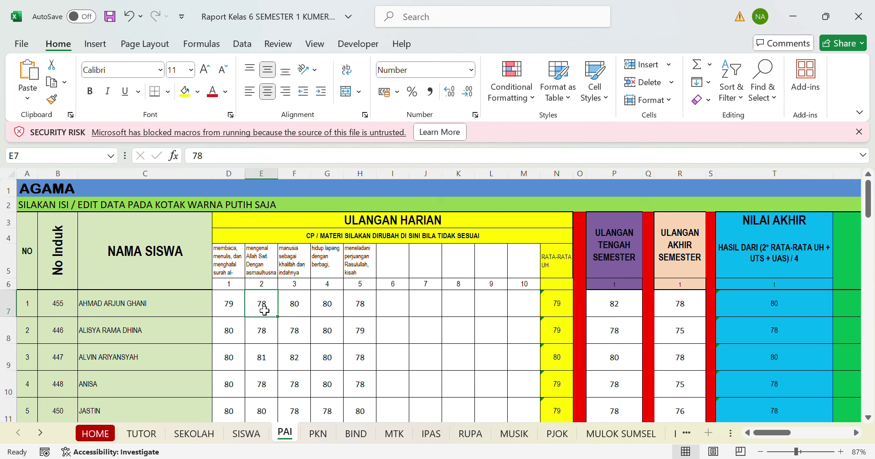
pyautogui.click(288, 312)
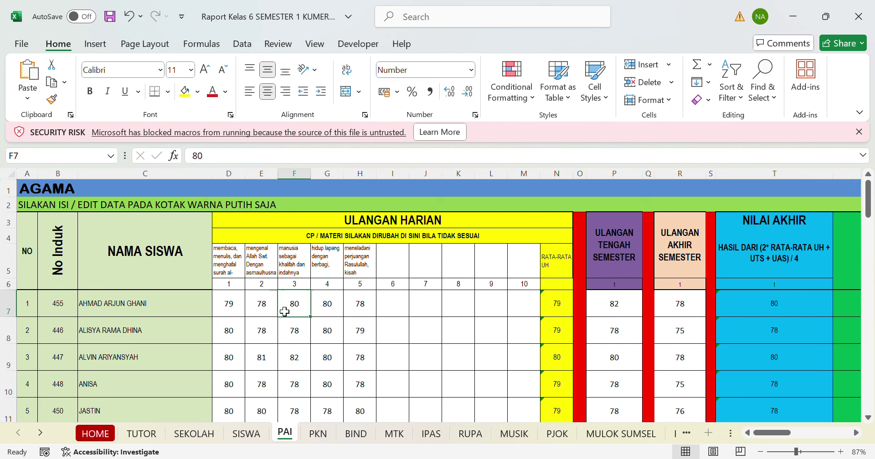
pyautogui.click(333, 312)
pyautogui.click(625, 310)
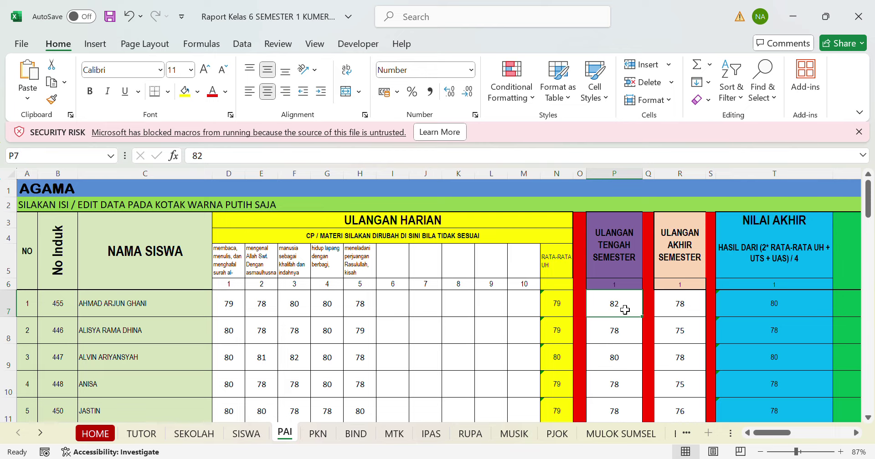
pyautogui.click(690, 310)
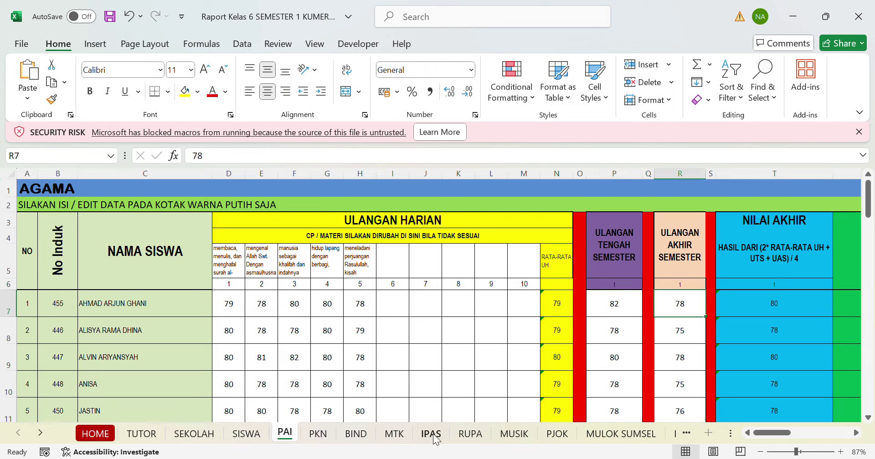
# Look through the RUPA, MUSIK, BING and BTQ grade sheets.
pyautogui.click(479, 439)
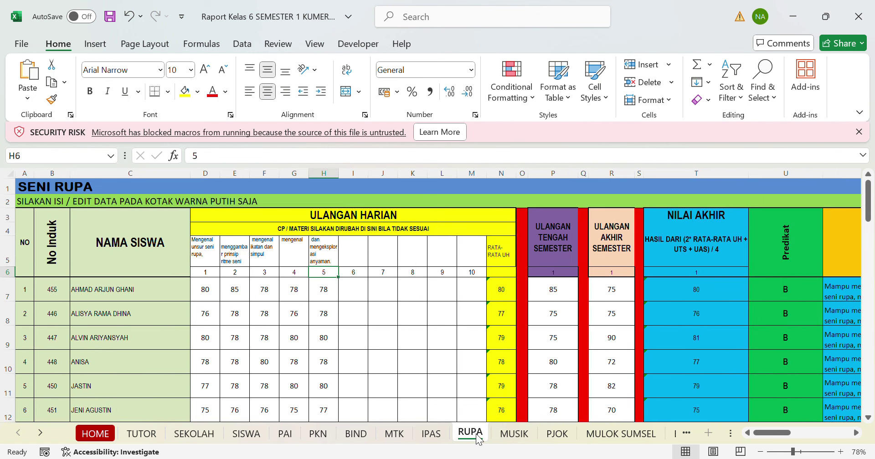
pyautogui.click(510, 439)
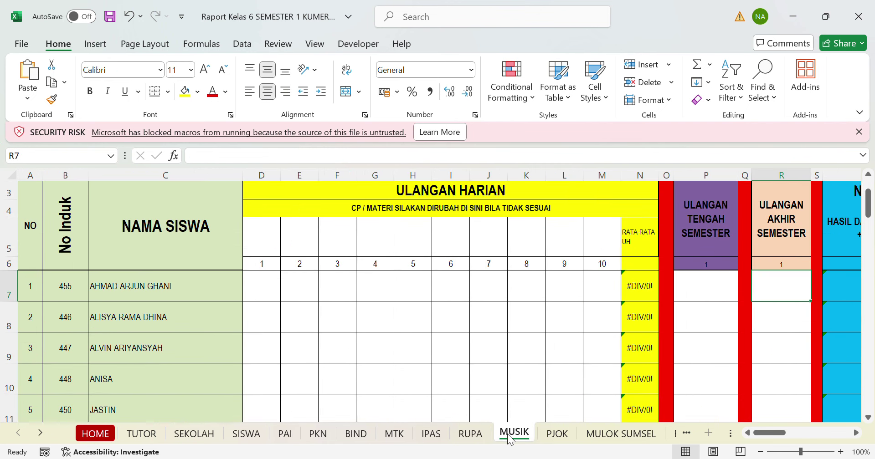
pyautogui.click(479, 438)
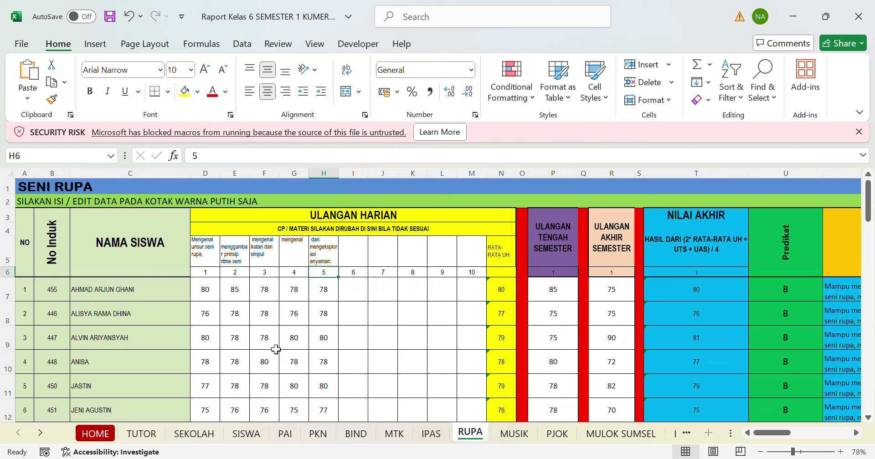
pyautogui.click(688, 434)
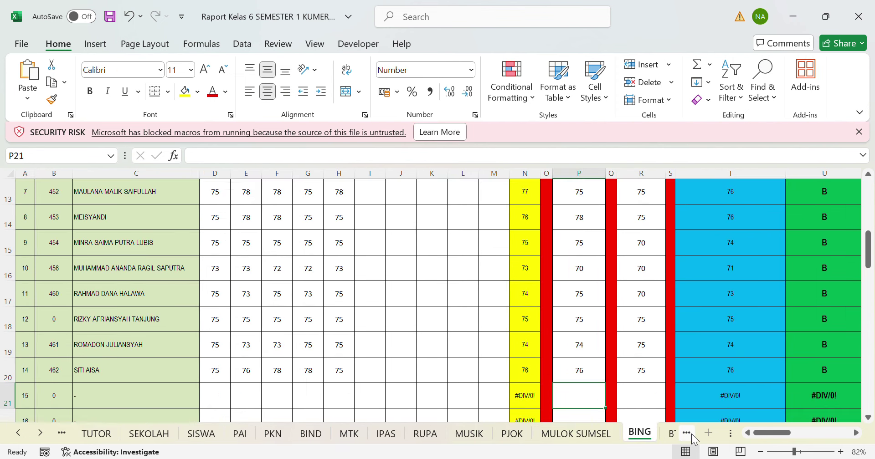
pyautogui.click(692, 436)
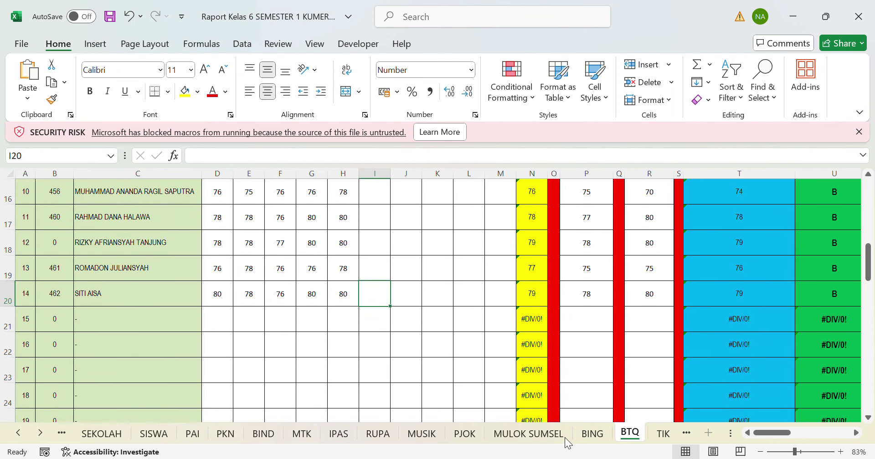
# Read the daily test material descriptions in D5 through G5 on the MULOK SUMSEL sheet.
pyautogui.click(538, 435)
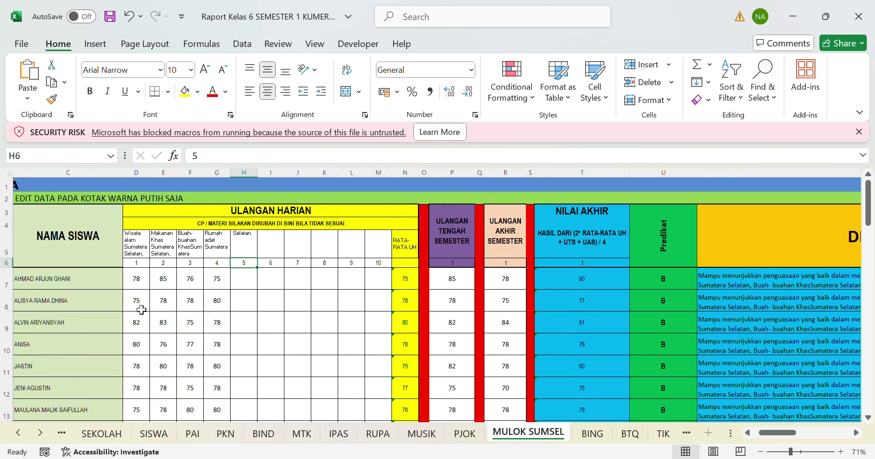
pyautogui.click(138, 249)
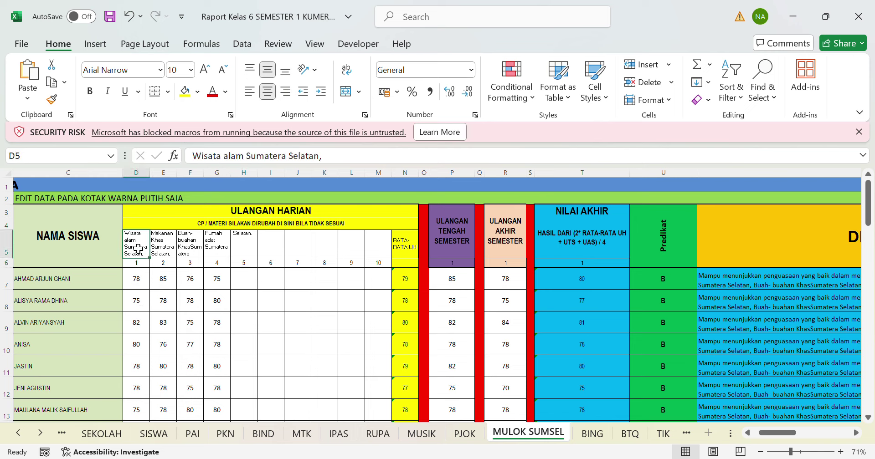
pyautogui.click(170, 250)
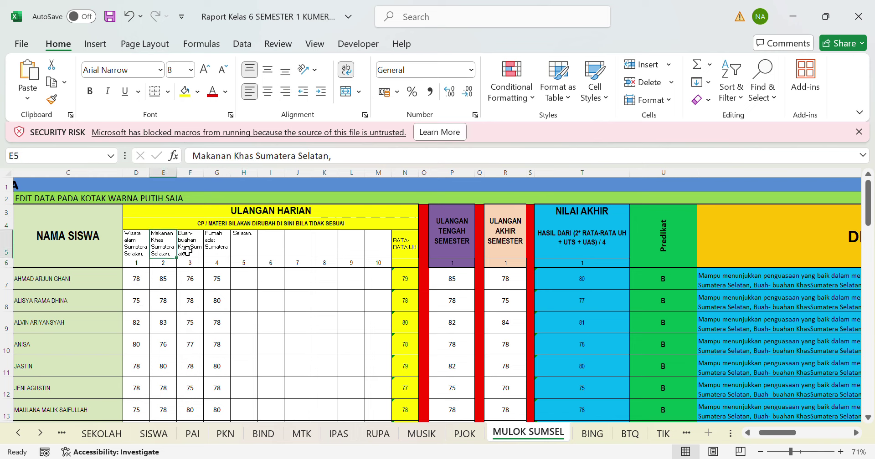
pyautogui.click(187, 251)
pyautogui.click(223, 245)
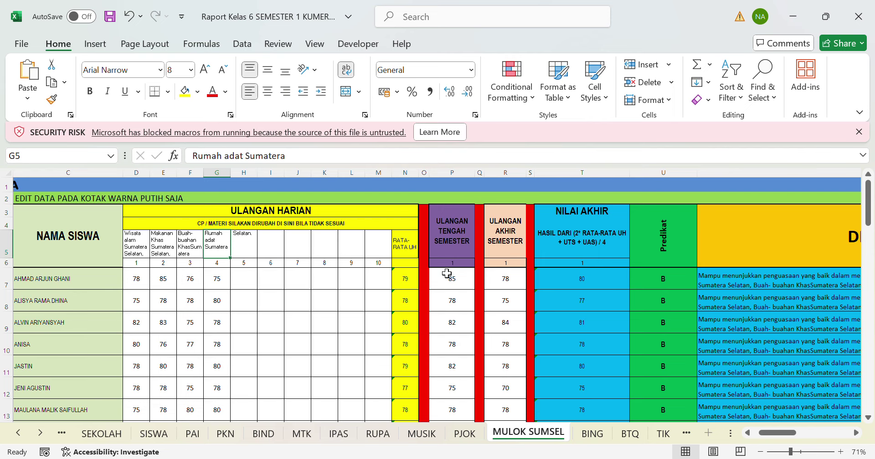
# On the RAPORT2 sheet, set the student number in M2 to 1 and view the first subject's competency description.
pyautogui.click(687, 434)
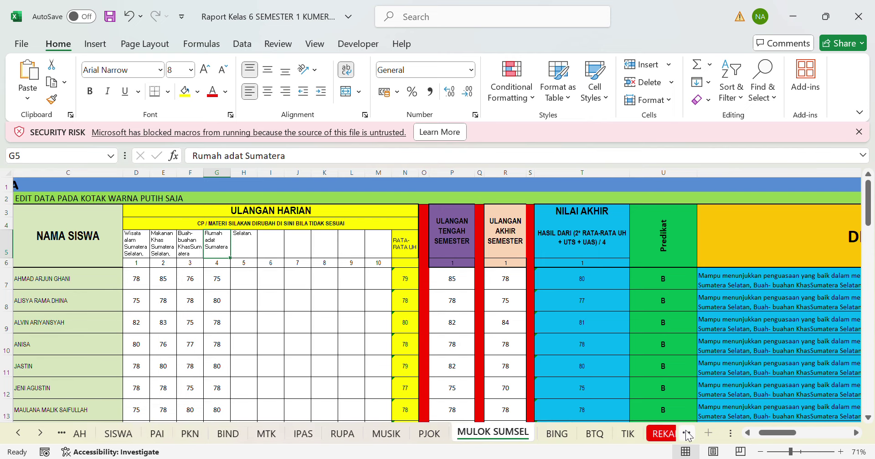
pyautogui.click(688, 434)
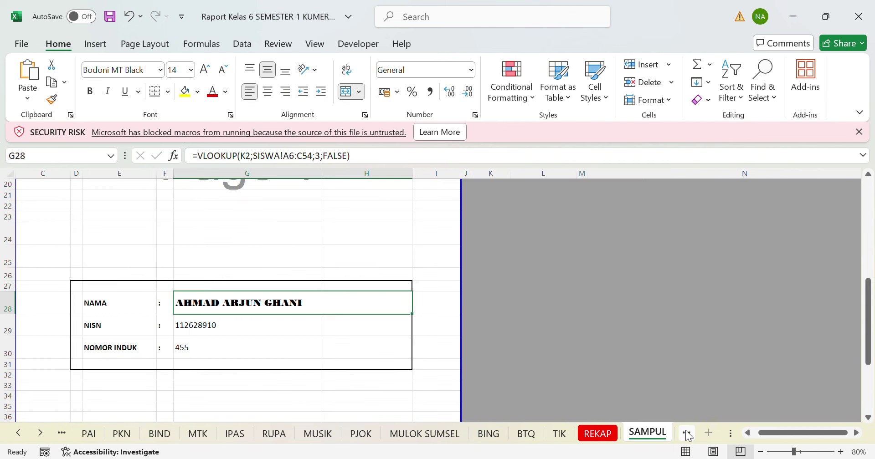
pyautogui.click(689, 434)
pyautogui.click(688, 434)
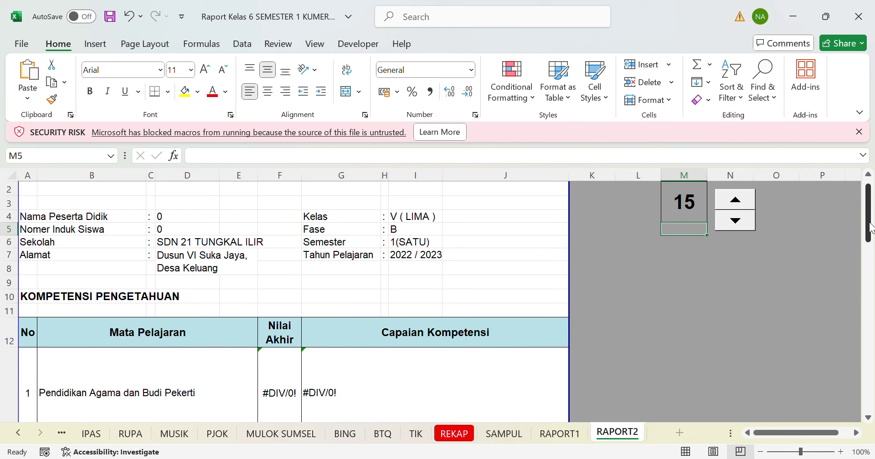
pyautogui.scroll(-1, 867, 237)
pyautogui.scroll(2, 871, 215)
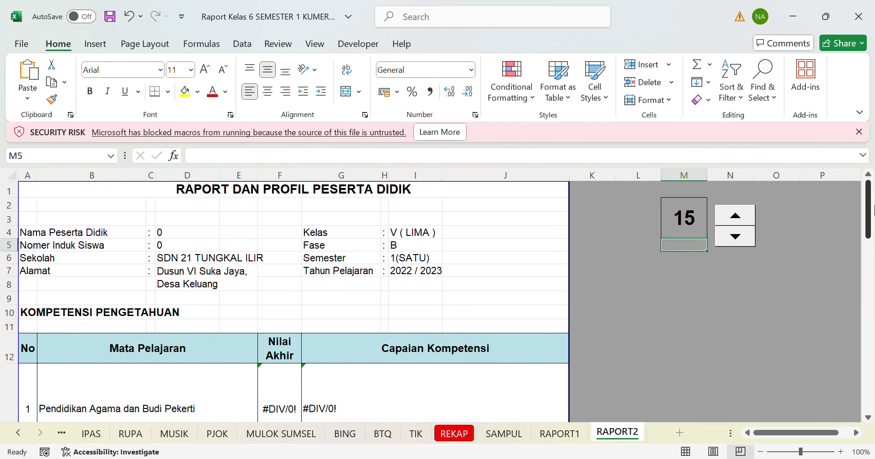
pyautogui.click(695, 218)
pyautogui.write('1')
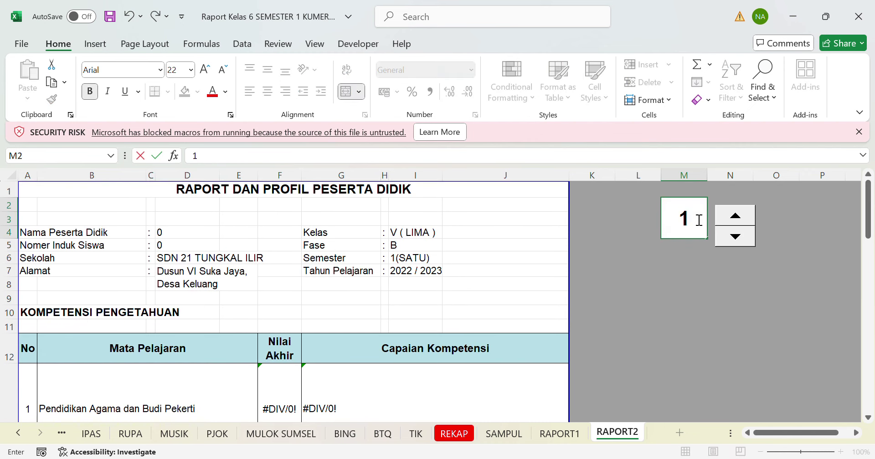
pyautogui.press('Return')
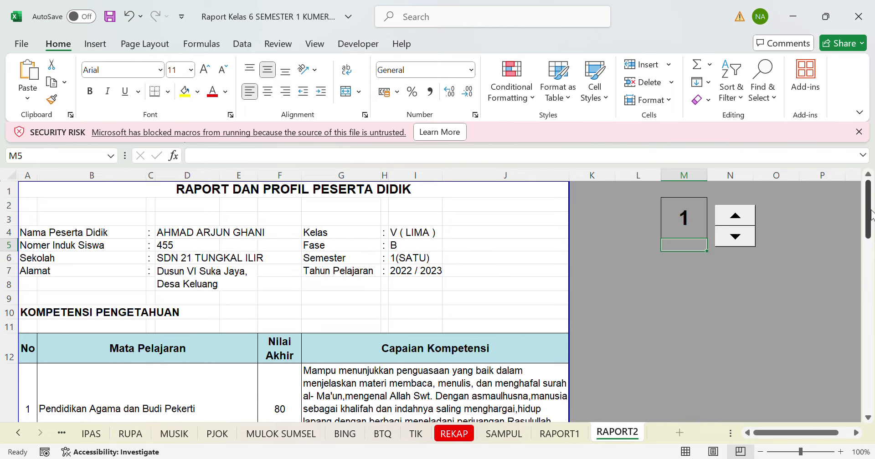
pyautogui.moveTo(871, 214)
pyautogui.mouseDown()
pyautogui.moveTo(871, 244)
pyautogui.moveTo(868, 216)
pyautogui.moveTo(867, 225)
pyautogui.mouseUp()
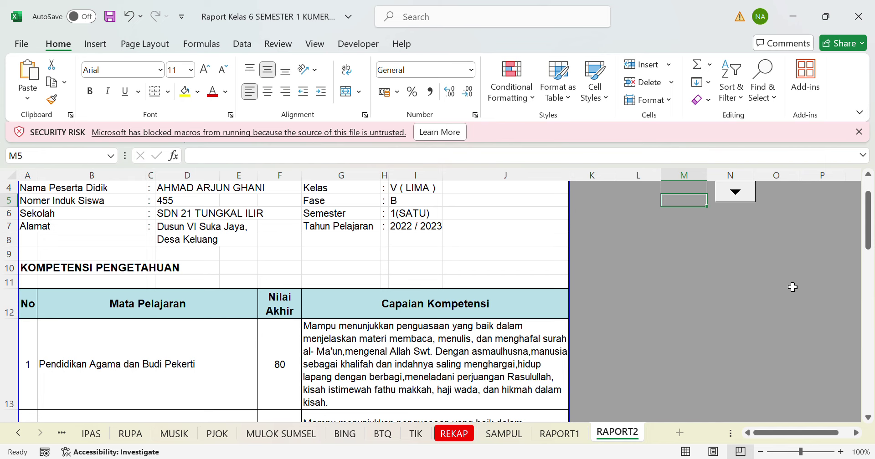
# Check the subject names Mulok Sumatera Selatan in B20 and Baca Tulis Al Quran in B22 without changing them.
pyautogui.moveTo(869, 237); pyautogui.dragTo(871, 295)
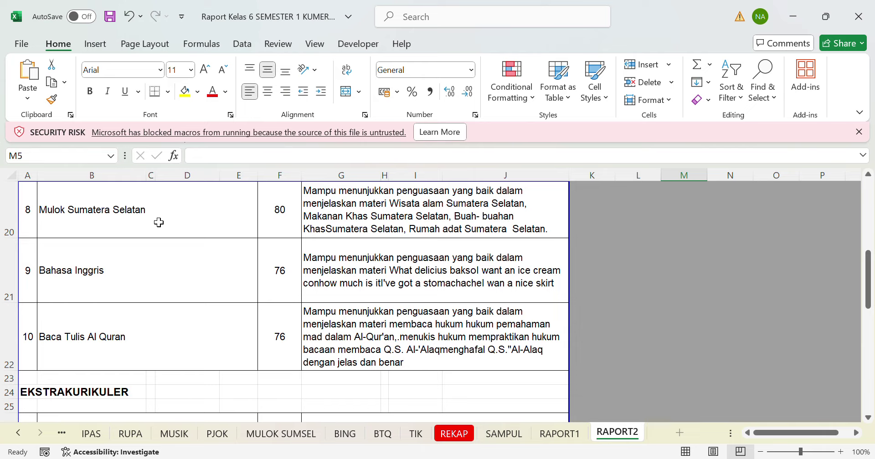
pyautogui.click(159, 223)
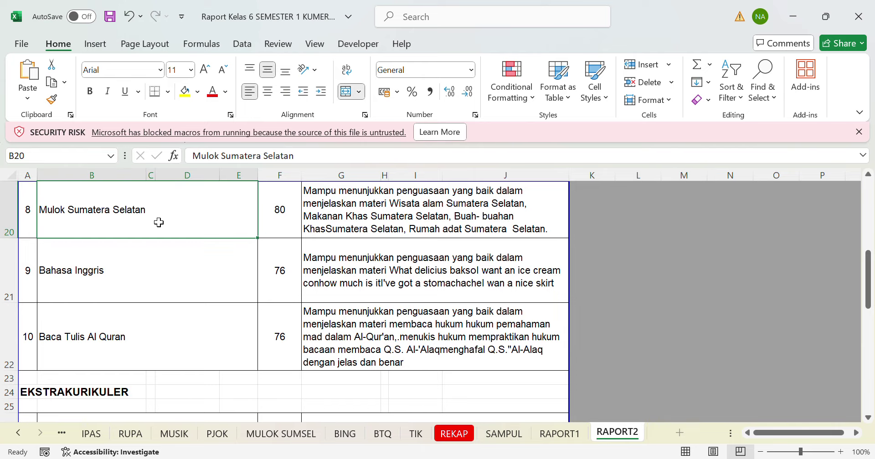
pyautogui.moveTo(312, 167); pyautogui.dragTo(197, 168)
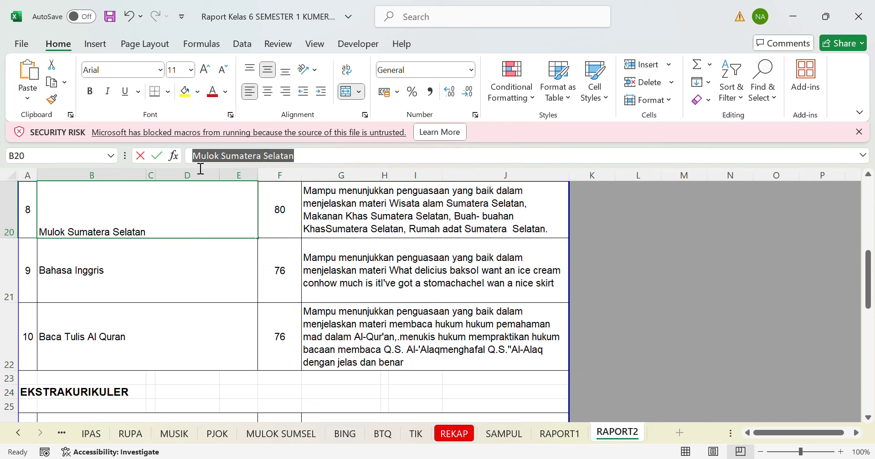
pyautogui.press('Escape')
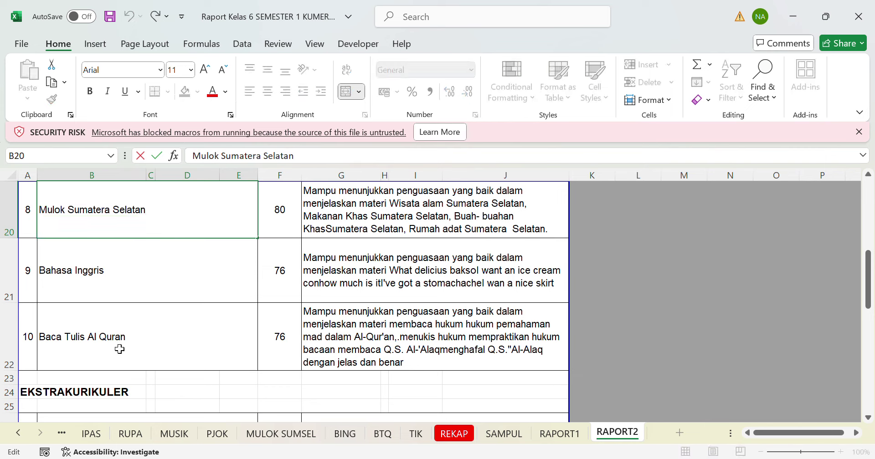
pyautogui.click(149, 335)
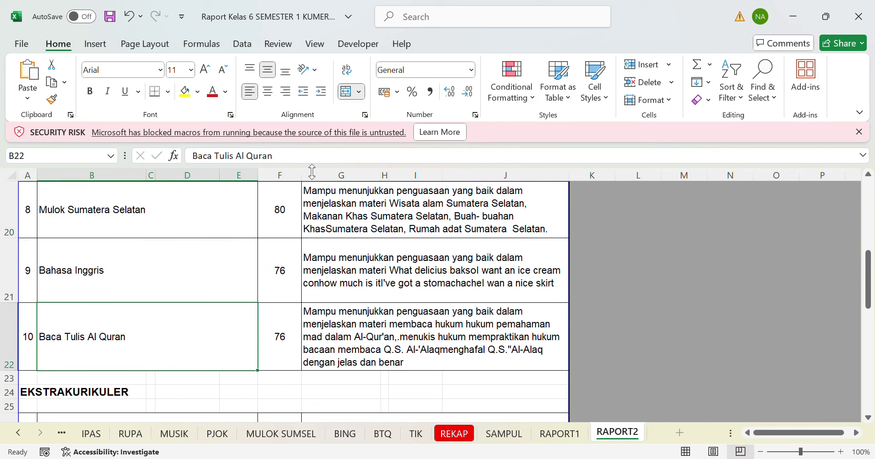
pyautogui.moveTo(300, 165); pyautogui.dragTo(204, 164)
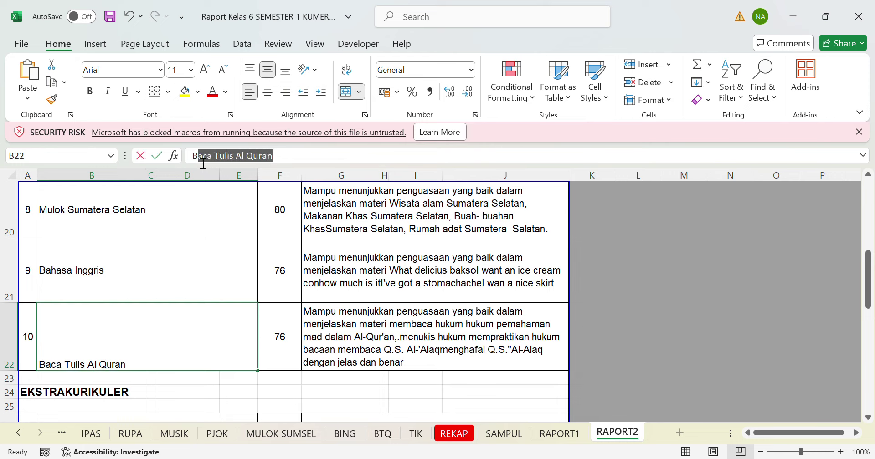
pyautogui.doubleClick(171, 354)
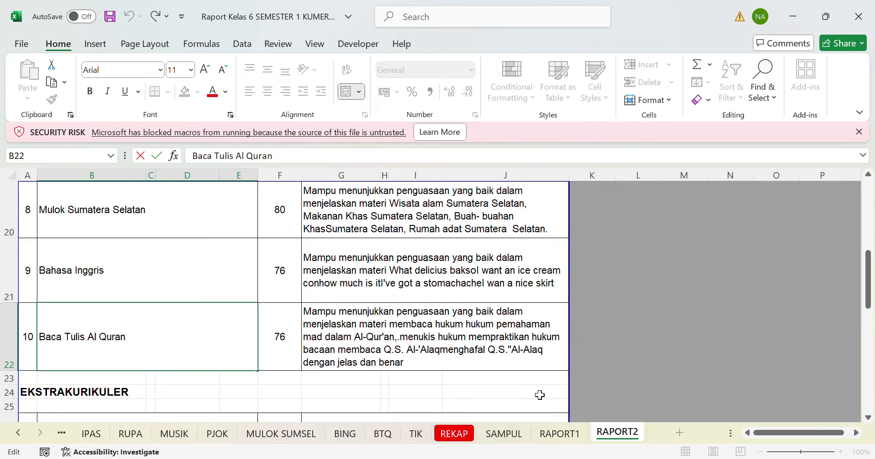
# Select the place and date cell I53 in the signature block at the end of the report.
pyautogui.moveTo(871, 294); pyautogui.dragTo(871, 393)
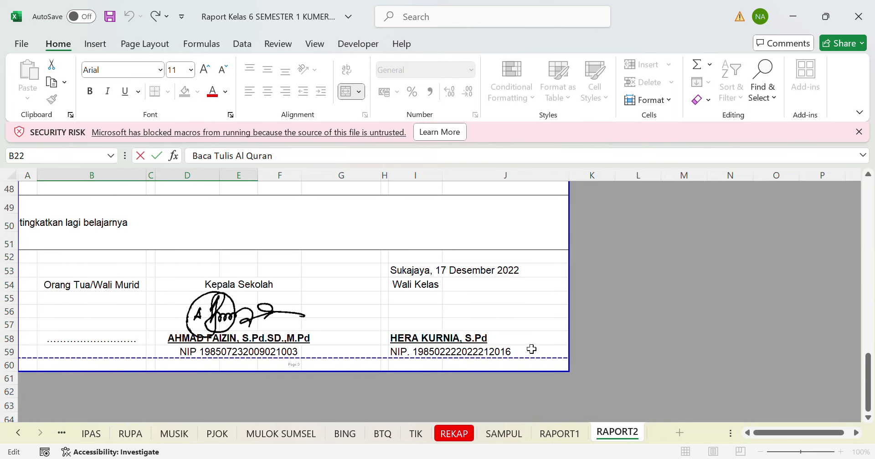
pyautogui.click(452, 275)
pyautogui.click(428, 274)
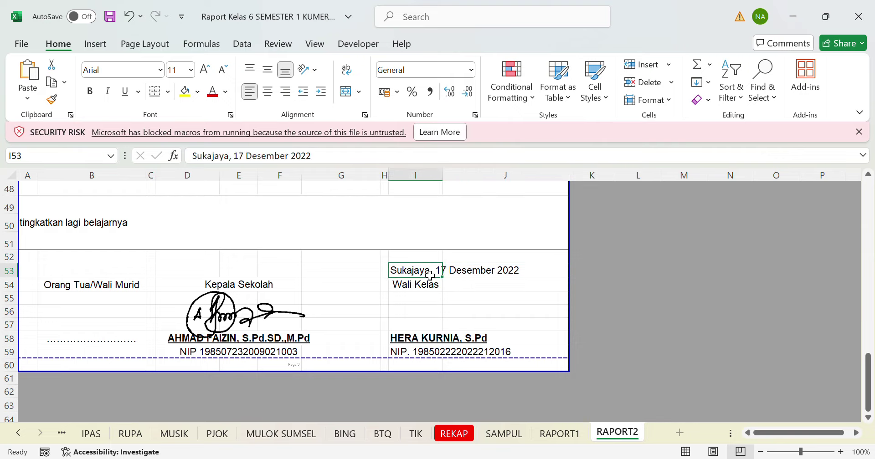